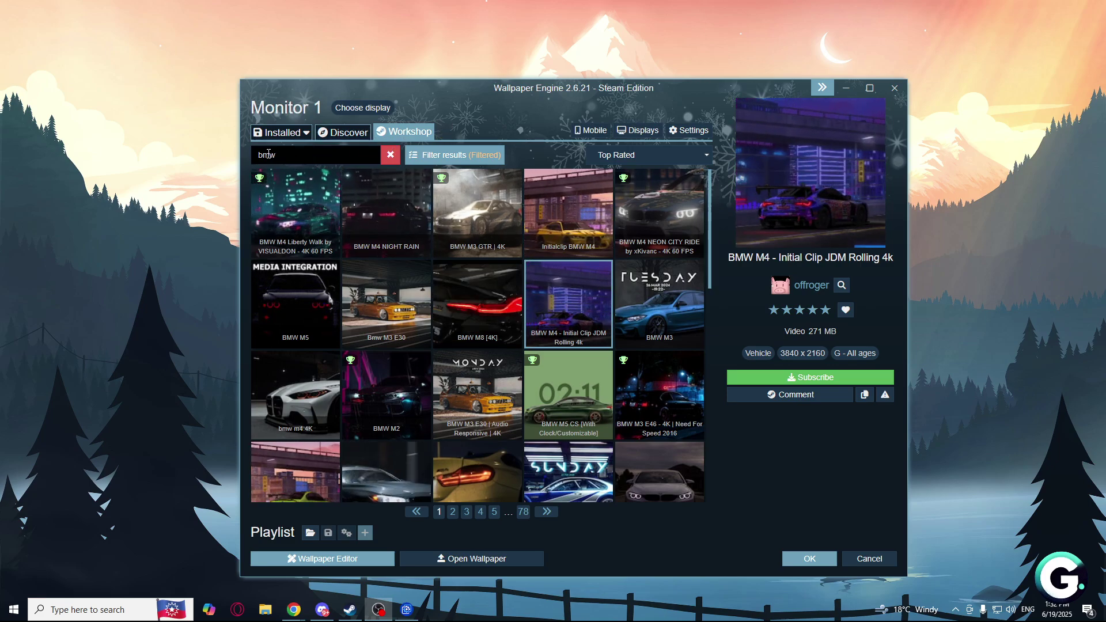
- Subscribe to the BMW M5 CS clock wallpaper and briefly minimize the app to view it
{"action": "left_click", "coordinate": [588, 417]}
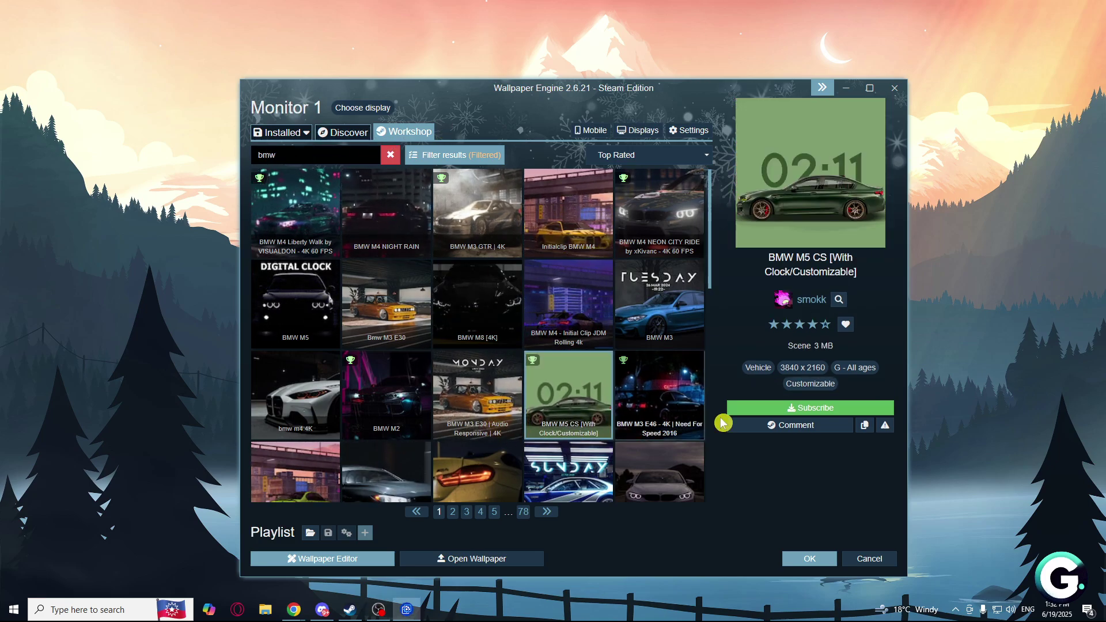
{"action": "left_click", "coordinate": [809, 407]}
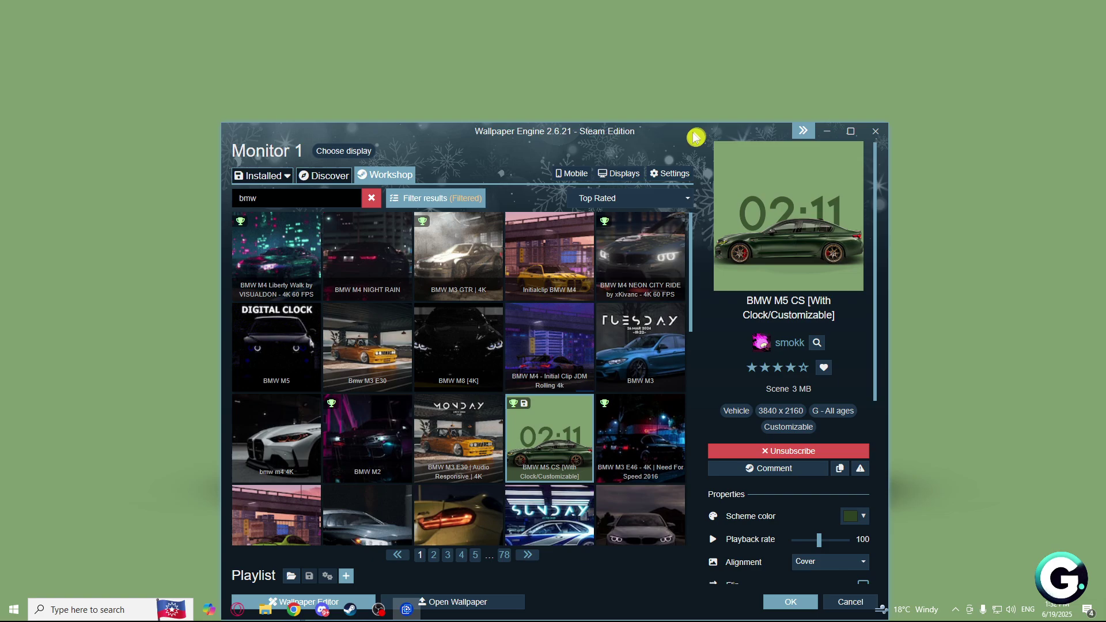
{"action": "left_click_drag", "start_coordinate": [832, 95], "coordinate": [826, 91]}
{"action": "left_click", "coordinate": [840, 80]}
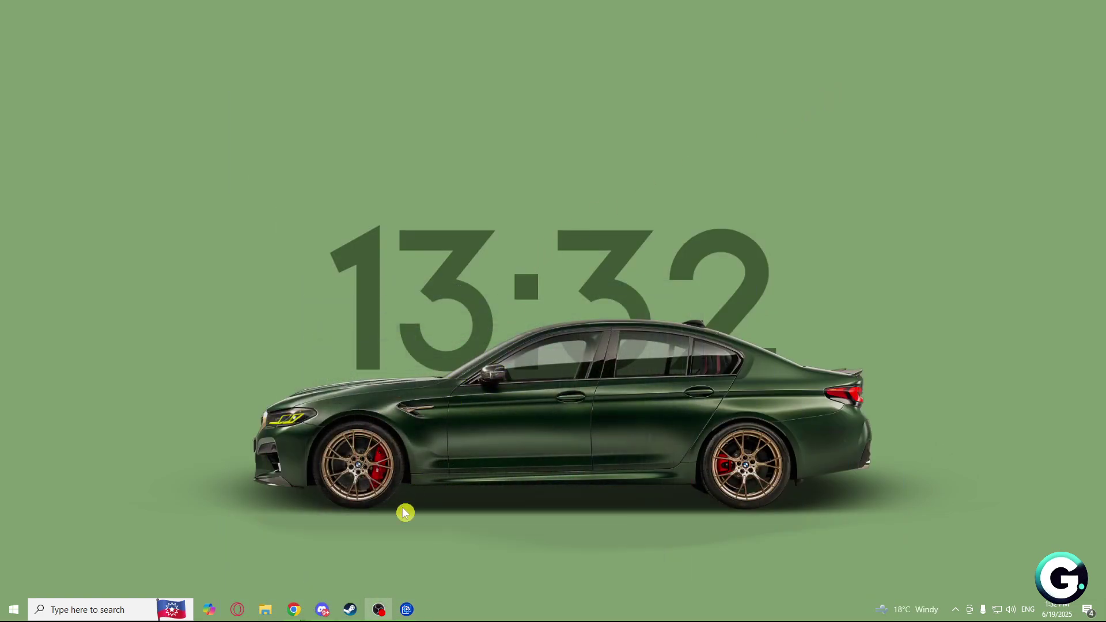
{"action": "left_click", "coordinate": [406, 609]}
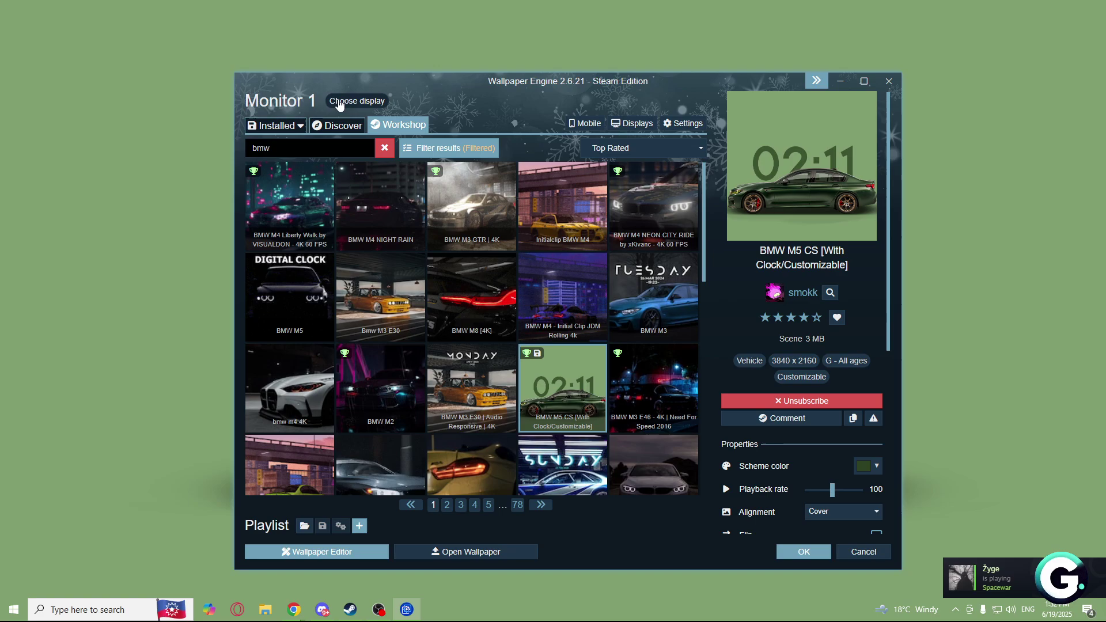
- Switch the display arrangement's multi-monitor mode to Wallpaper per display
{"action": "left_click", "coordinate": [357, 102]}
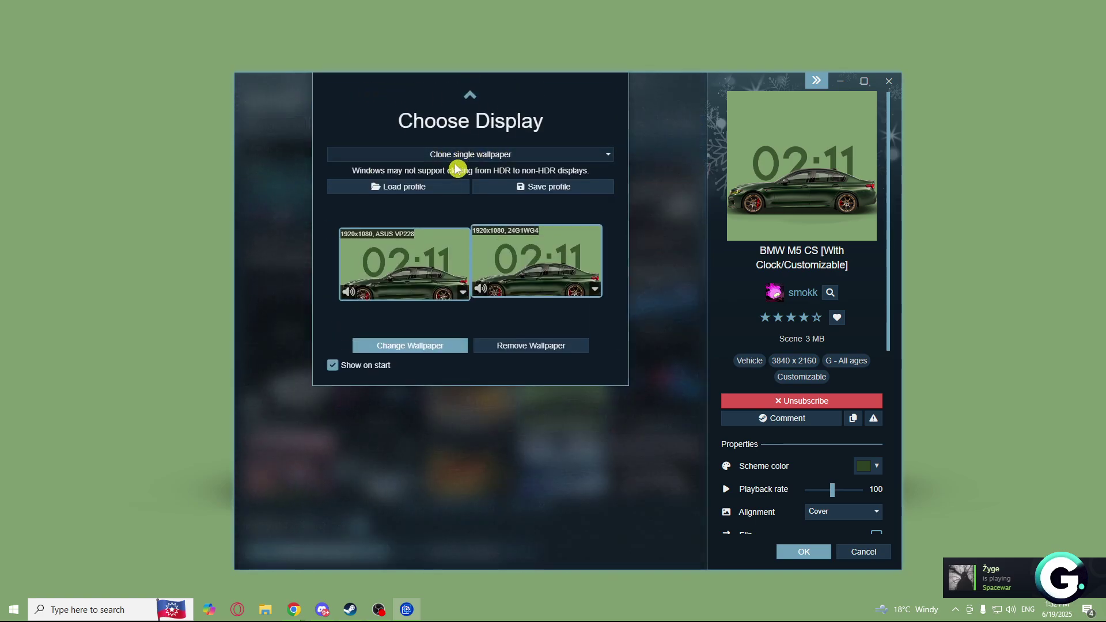
{"action": "left_click", "coordinate": [499, 156]}
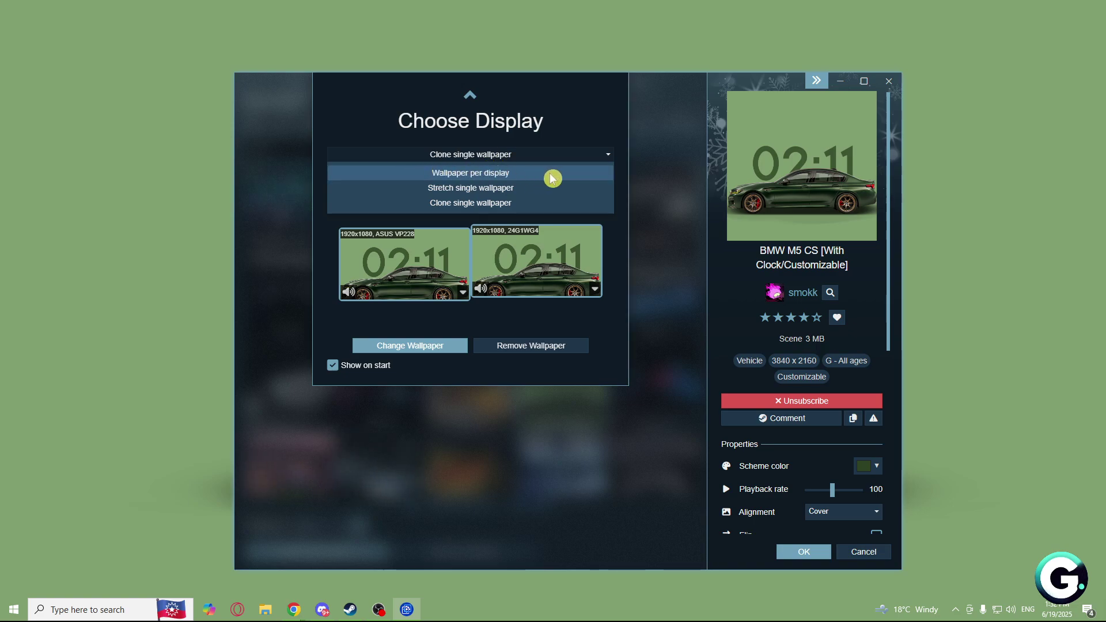
{"action": "left_click", "coordinate": [464, 172]}
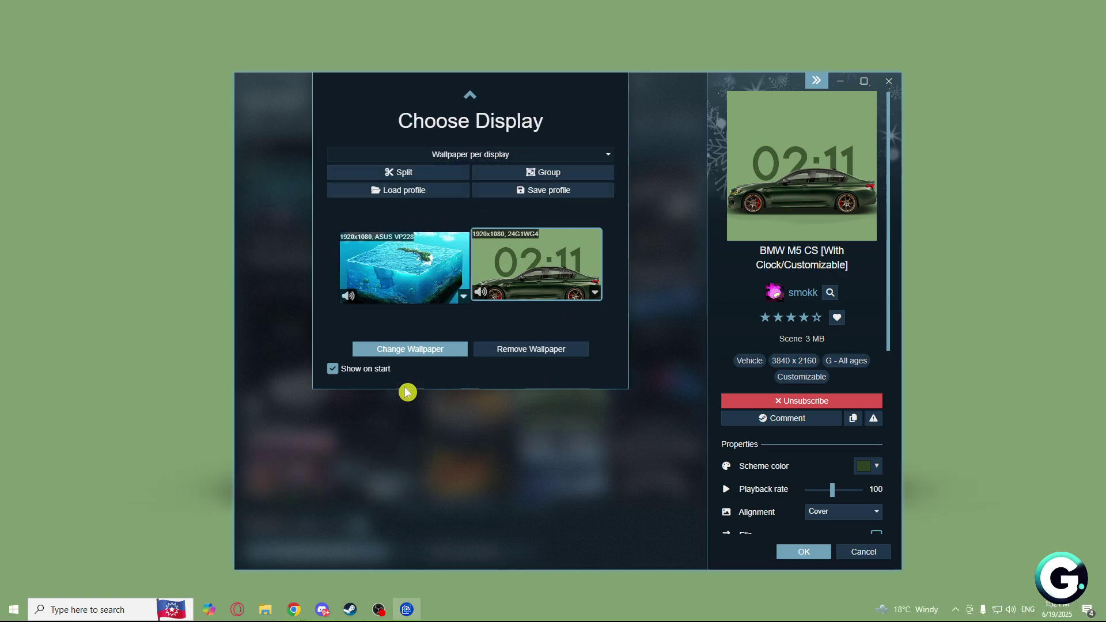
- Select the display showing the sea wallpaper and browse wallpapers for it
{"action": "left_click", "coordinate": [427, 349]}
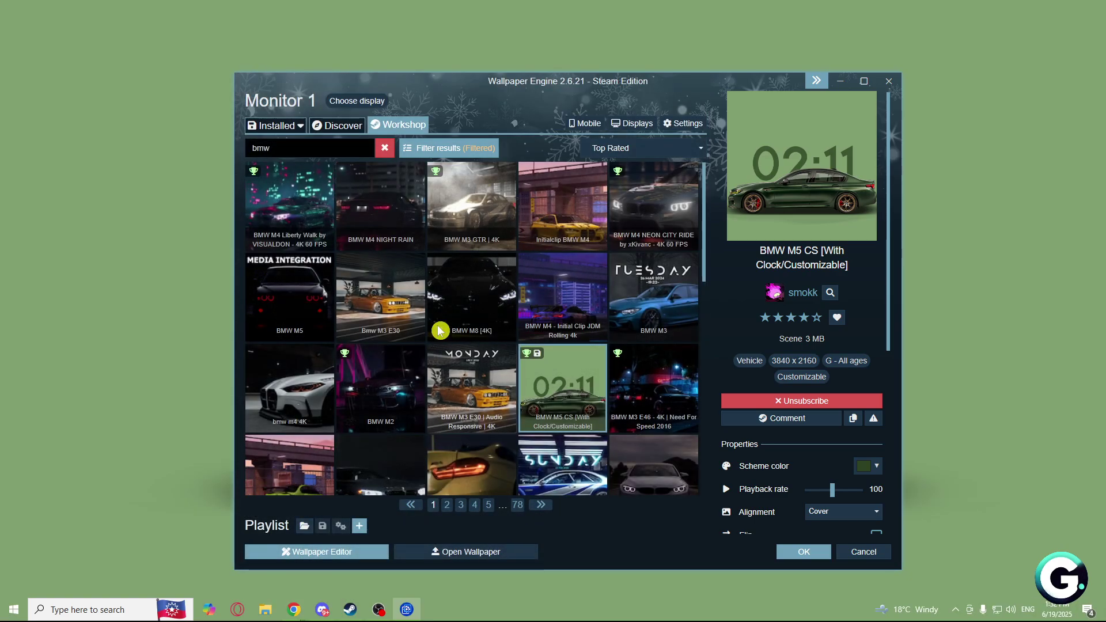
{"action": "left_click", "coordinate": [350, 105]}
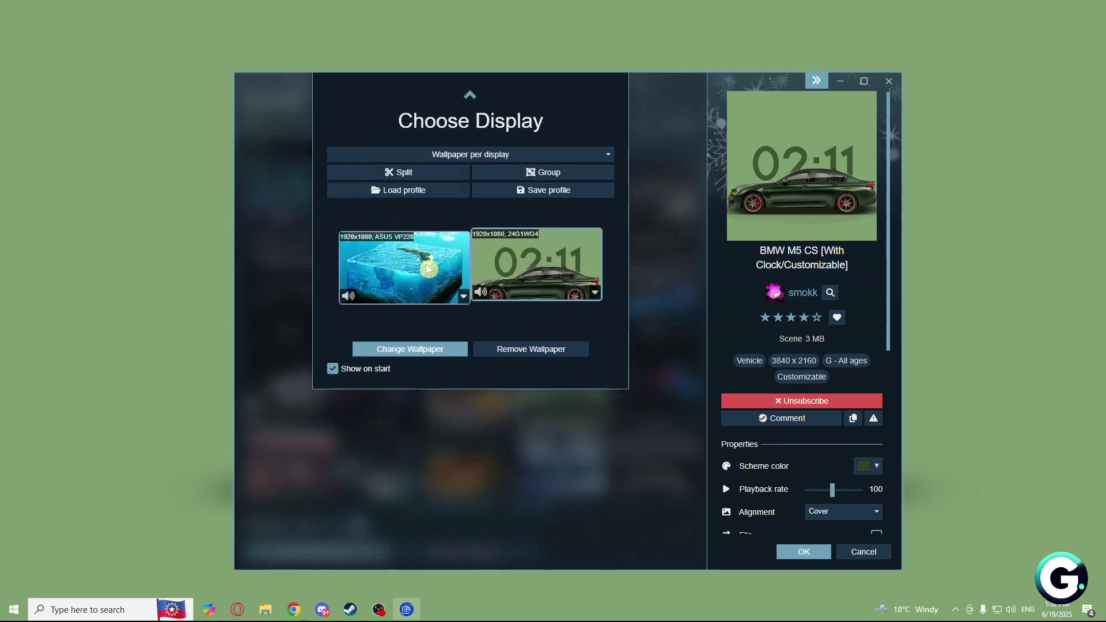
{"action": "left_click", "coordinate": [426, 264]}
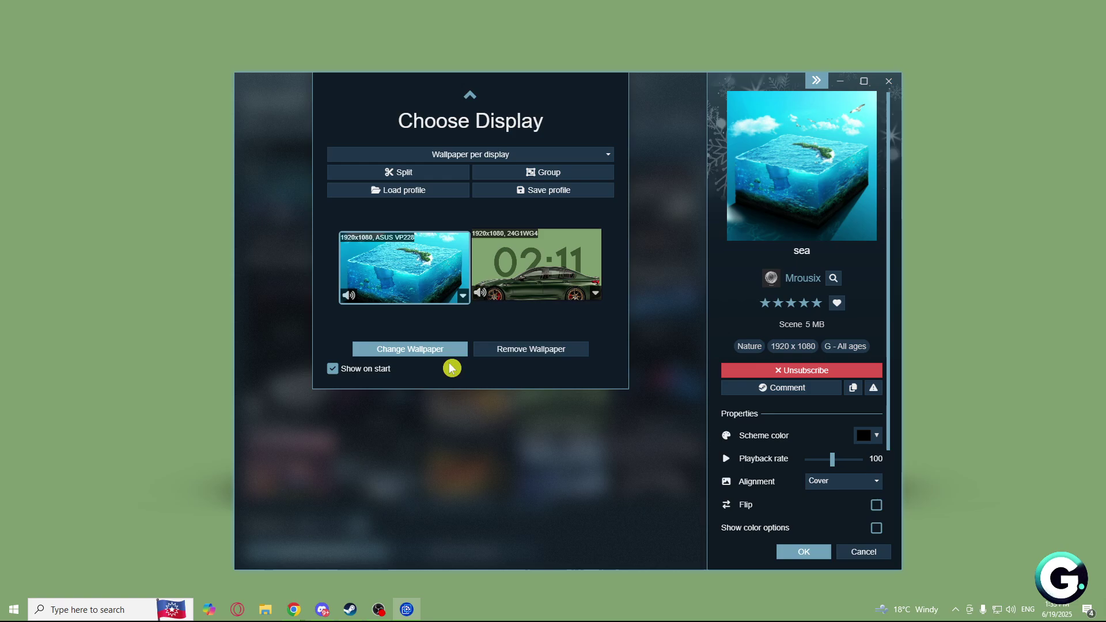
{"action": "left_click", "coordinate": [484, 437]}
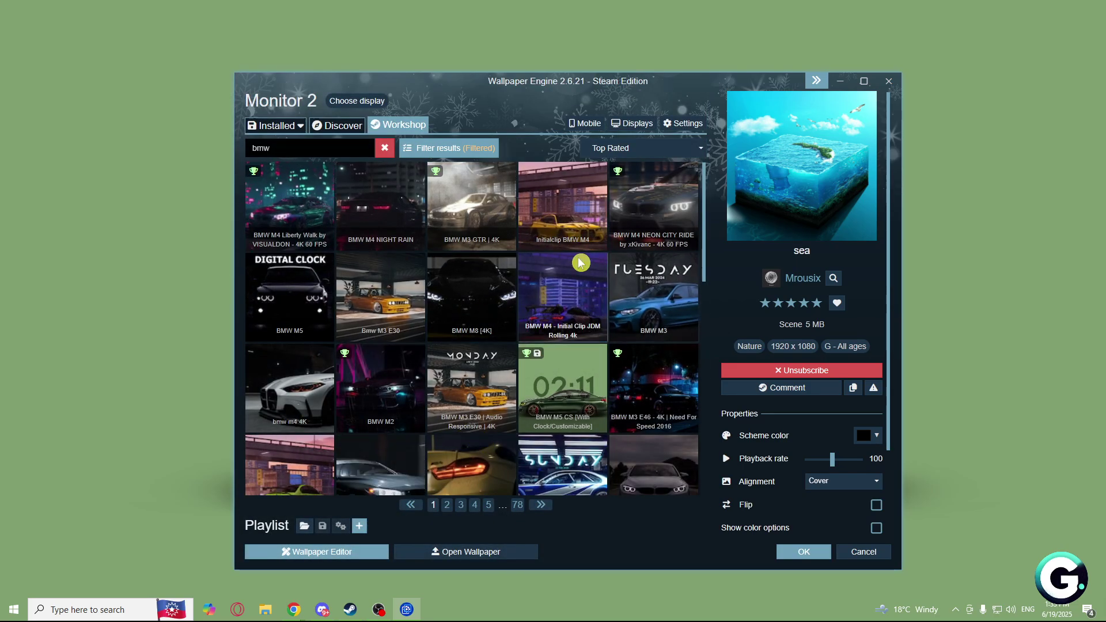
{"action": "scroll", "coordinate": [472, 329], "scroll_direction": "down", "scroll_amount": 1}
- Subscribe to the BMW M3 E30 | Audio Responsive wallpaper
{"action": "left_click", "coordinate": [304, 373]}
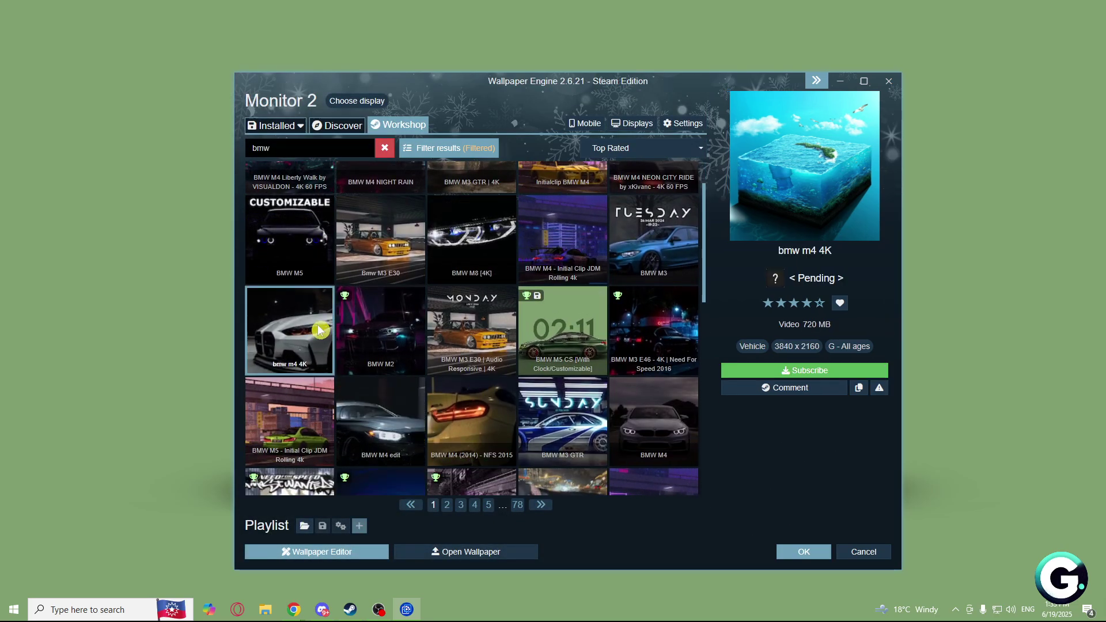
{"action": "left_click", "coordinate": [493, 341]}
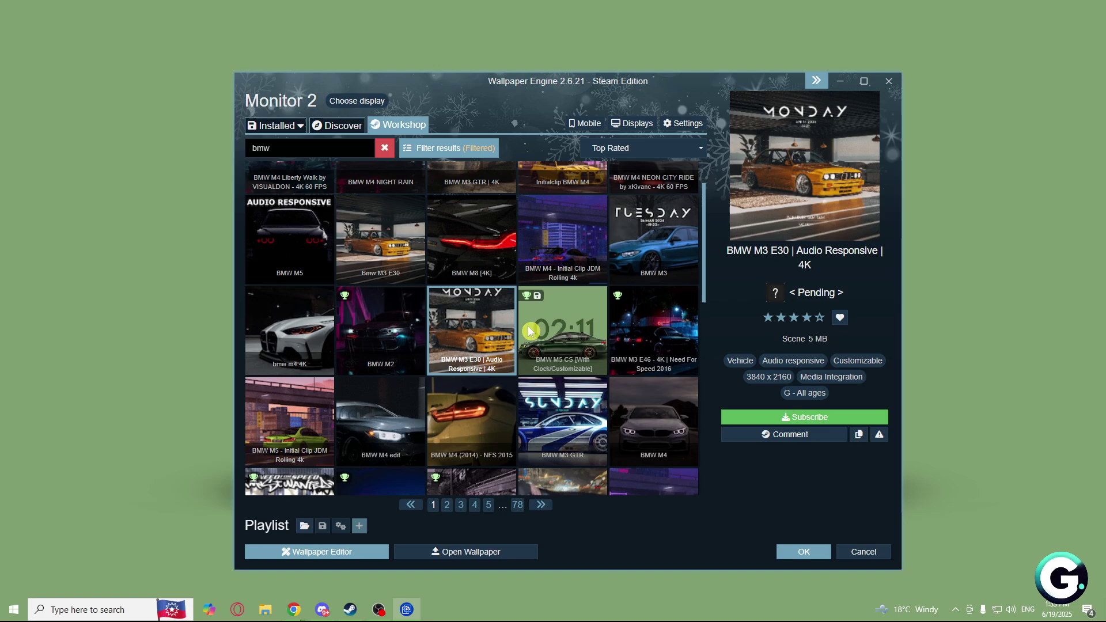
{"action": "scroll", "coordinate": [492, 347], "scroll_direction": "up", "scroll_amount": 1}
{"action": "left_click", "coordinate": [783, 418]}
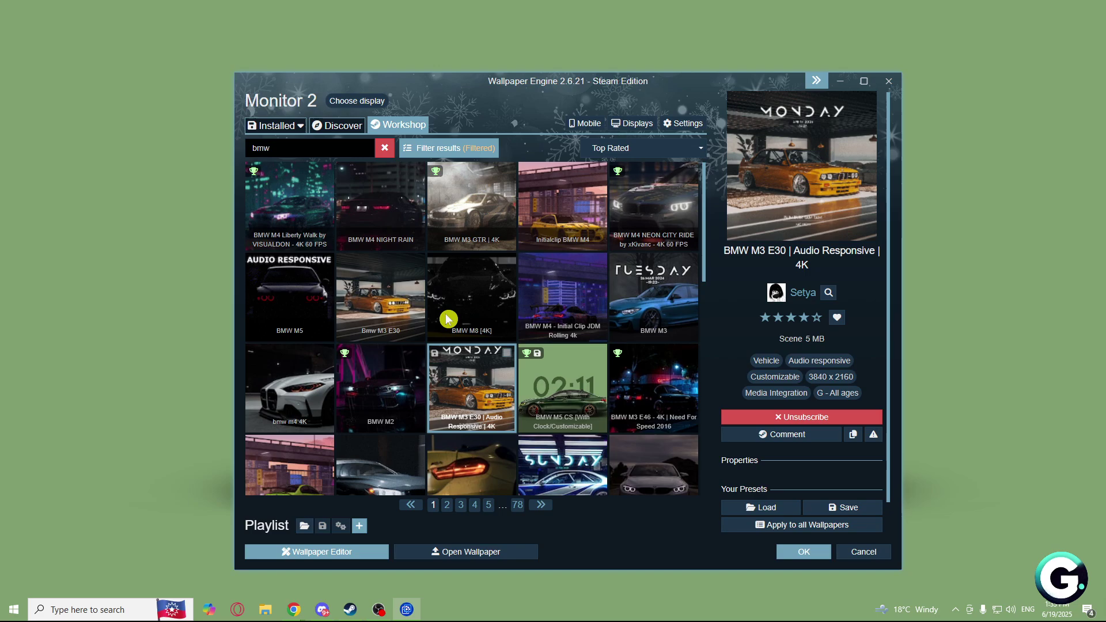
- Select the M5 clock display and set the multi-monitor mode to Clone single wallpaper
{"action": "left_click", "coordinate": [344, 108]}
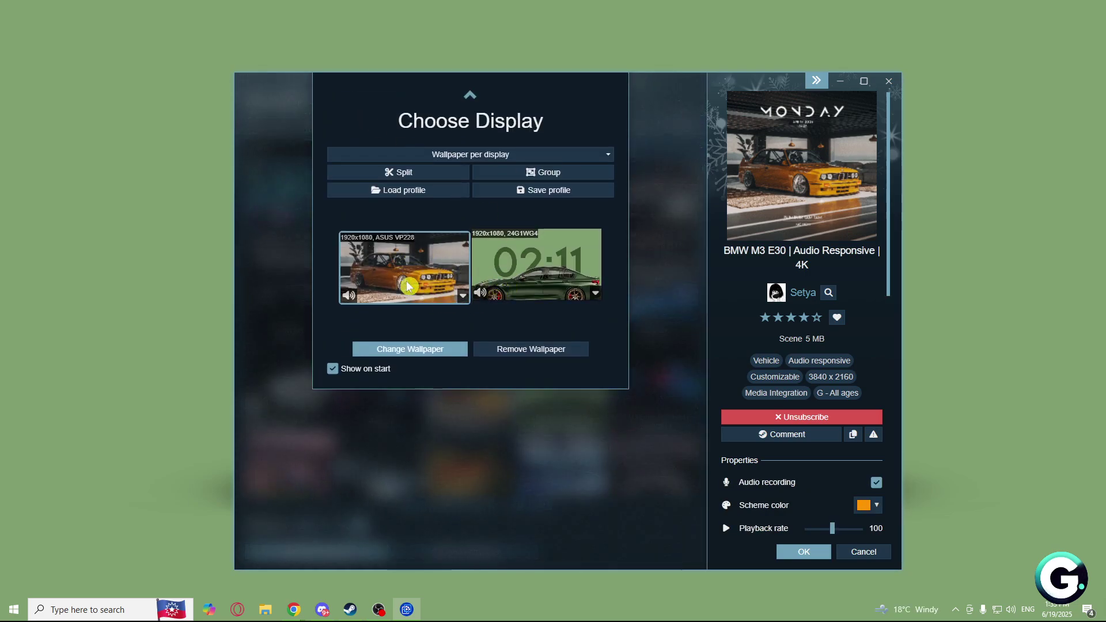
{"action": "left_click", "coordinate": [529, 278]}
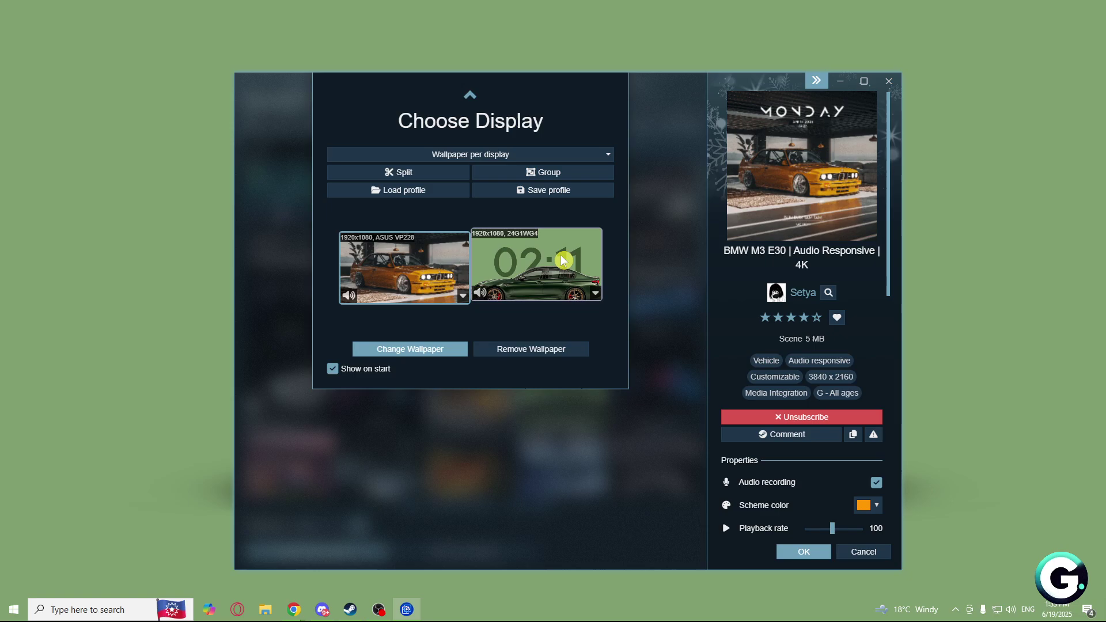
{"action": "left_click", "coordinate": [493, 154]}
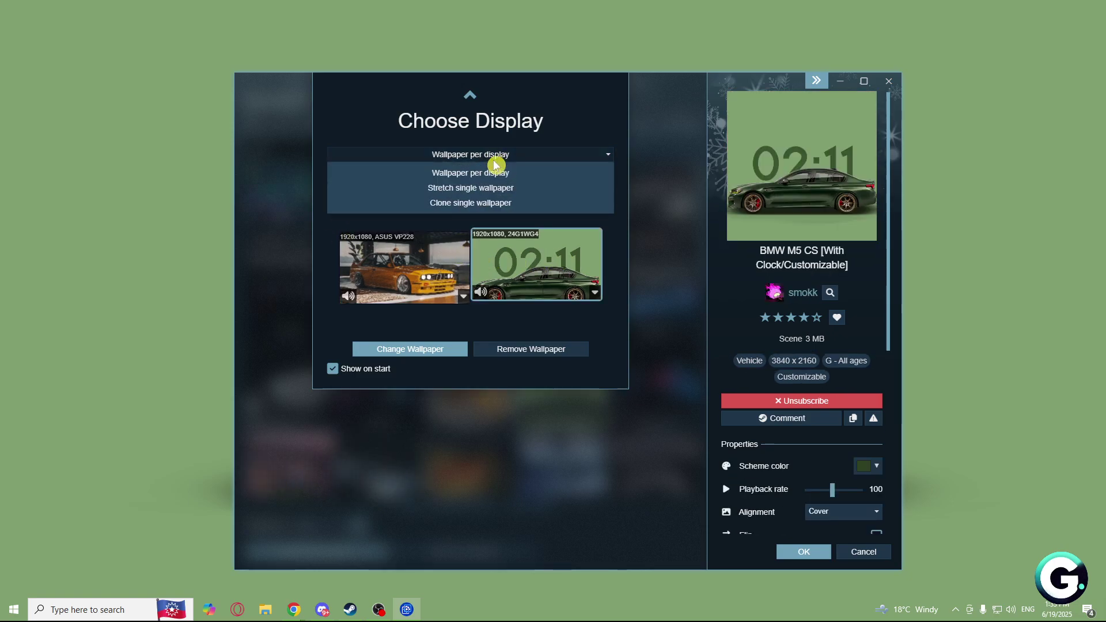
{"action": "left_click", "coordinate": [545, 202]}
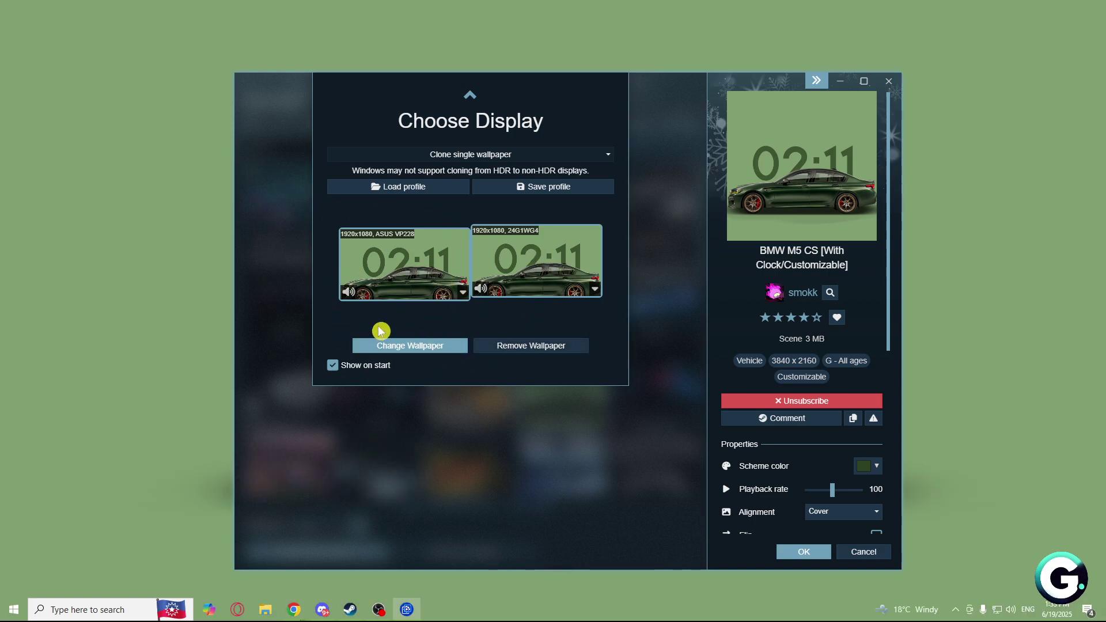
{"action": "left_click", "coordinate": [418, 347]}
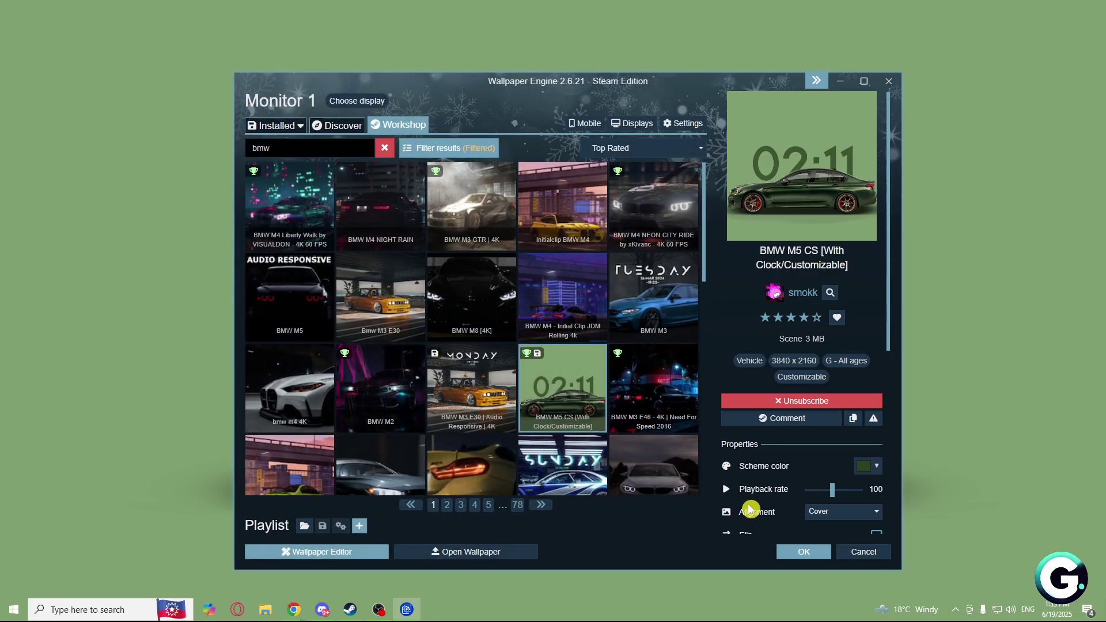